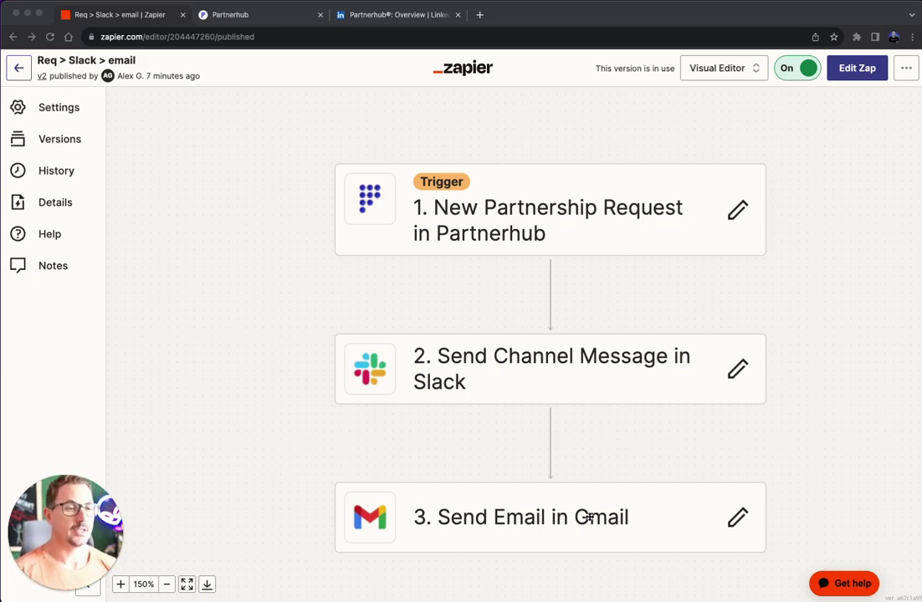
Start editing the Req > Slack > email Zap and open its New Partnership Request trigger.
click(856, 73)
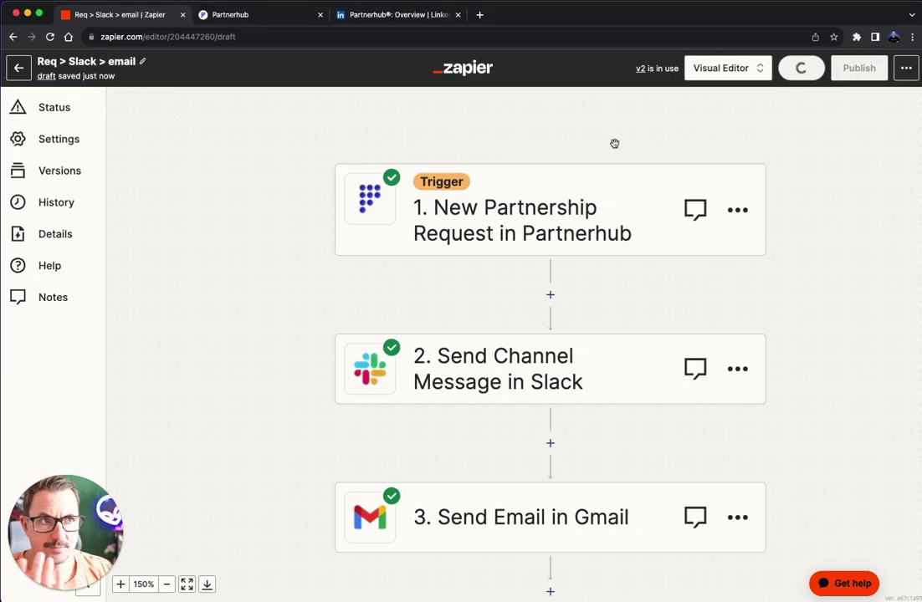
click(580, 210)
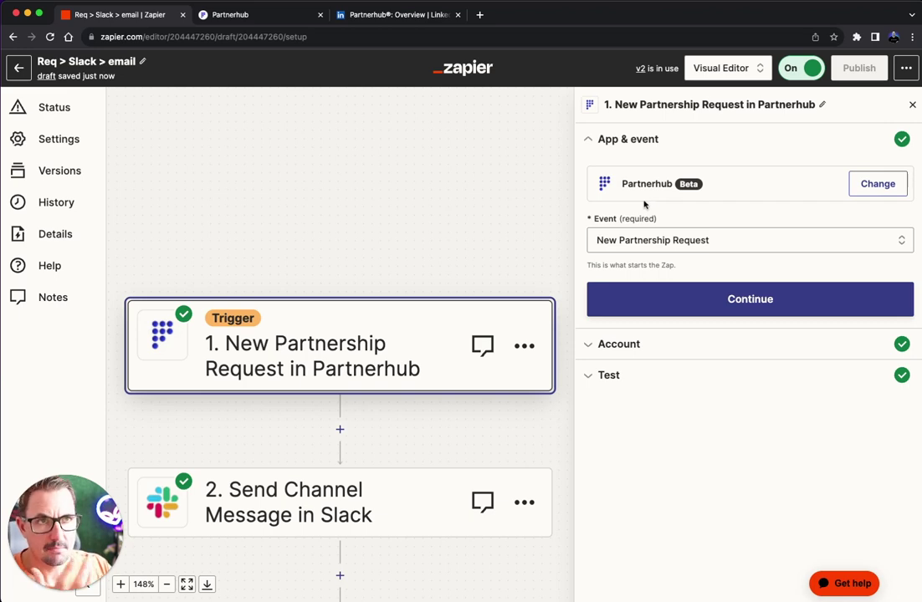
Switch to Partnerhub and open the organization's settings to view the Zapier Integration credentials.
click(269, 18)
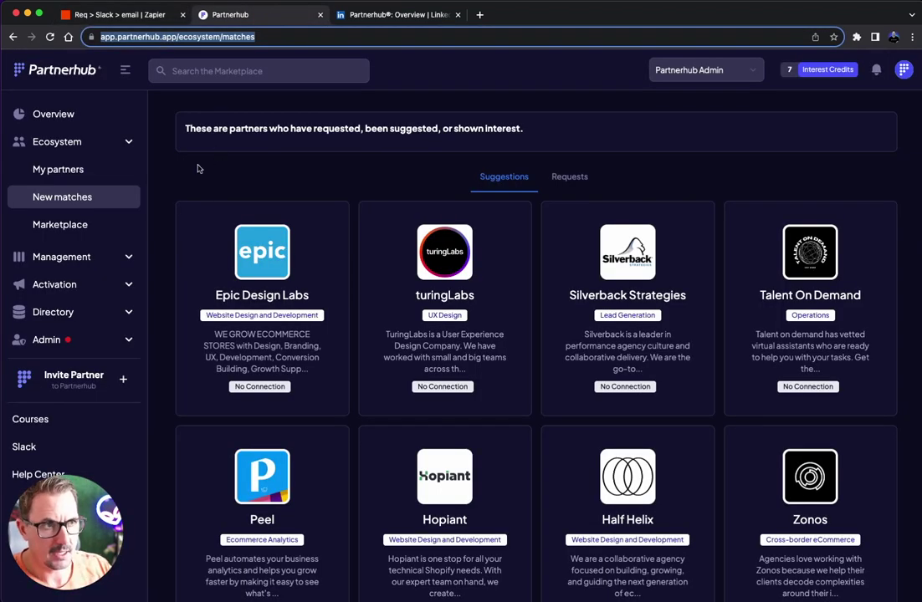
click(904, 70)
click(860, 134)
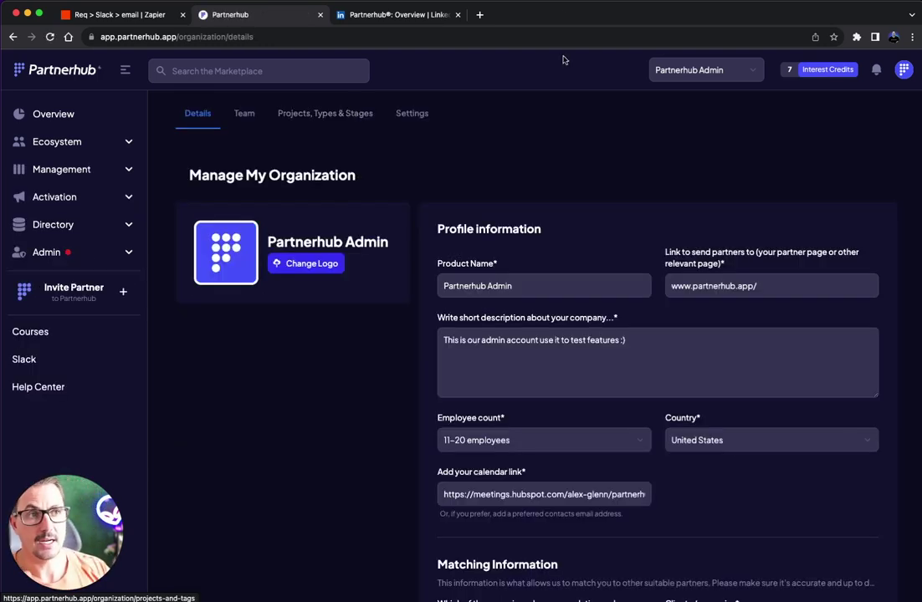
click(410, 115)
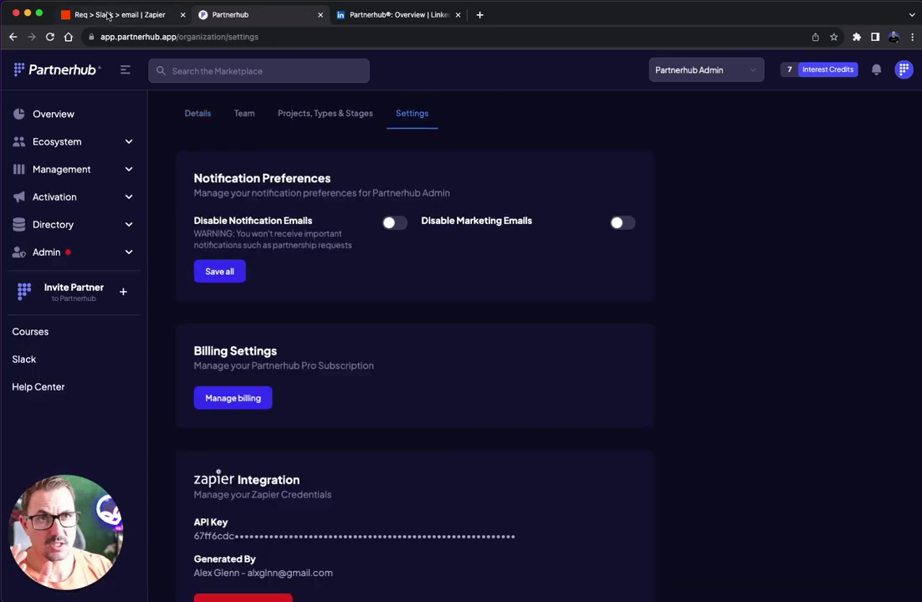
scroll(348, 191, down, 3)
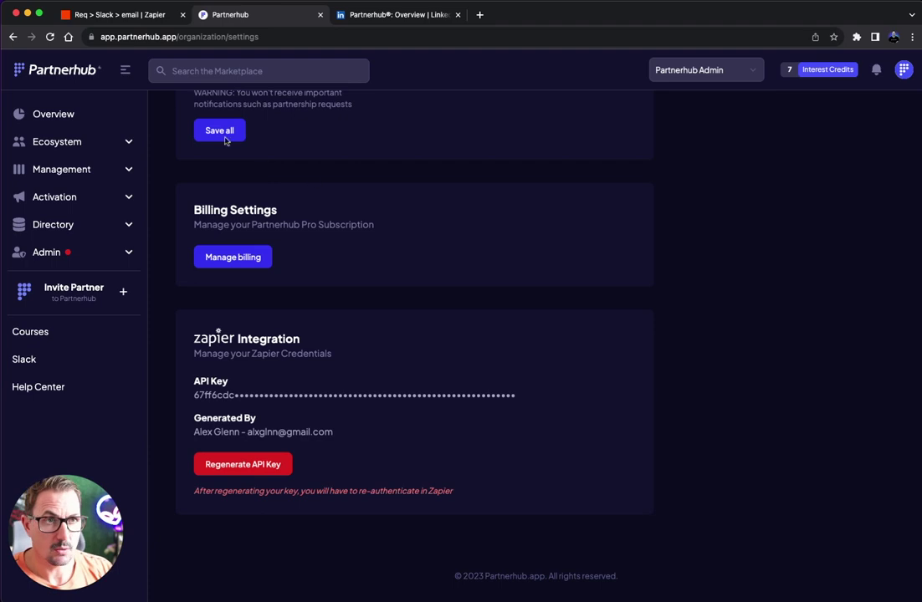
Return to Zapier and review the trigger's event choices and connected Partnerhub account, cross-checking Partnerhub's Zapier Integration section.
click(125, 14)
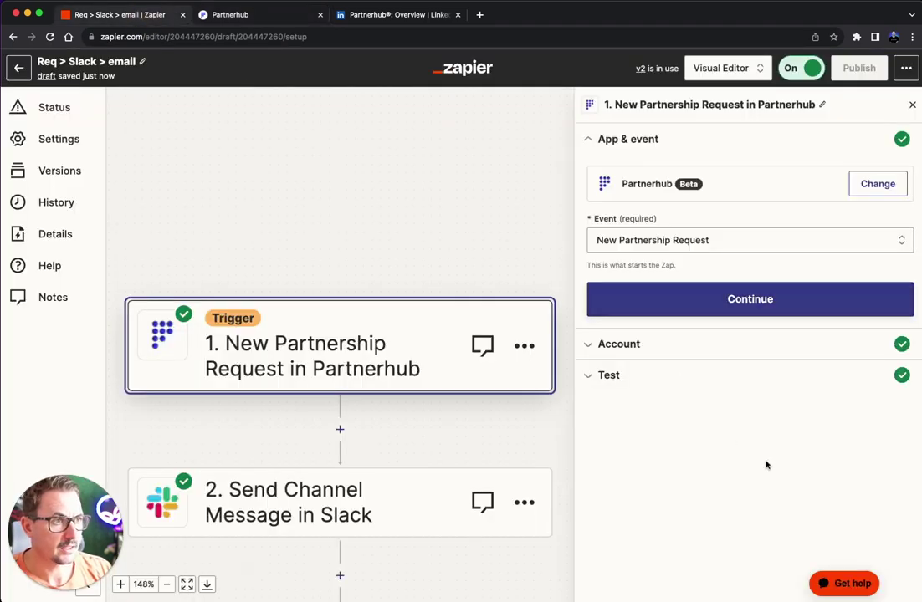
click(634, 237)
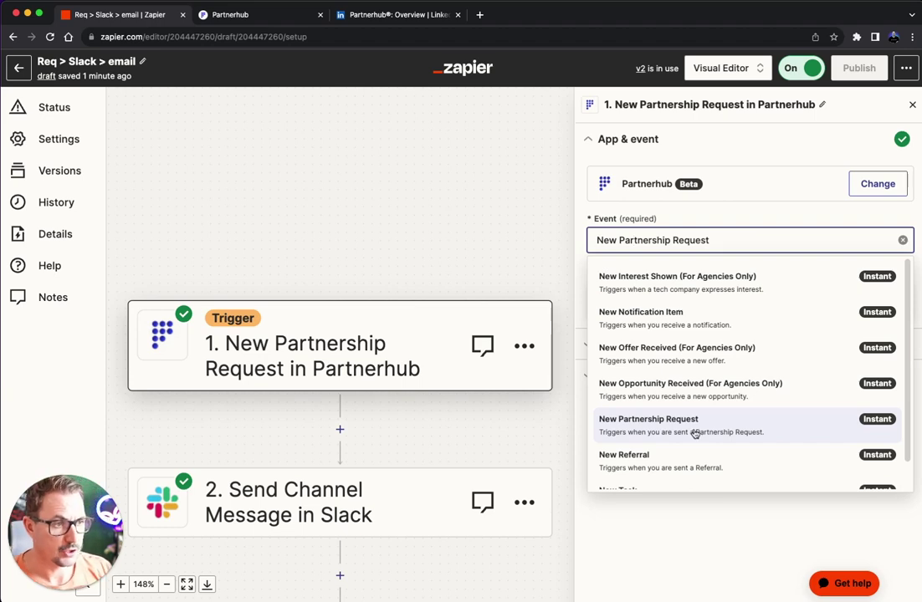
click(728, 534)
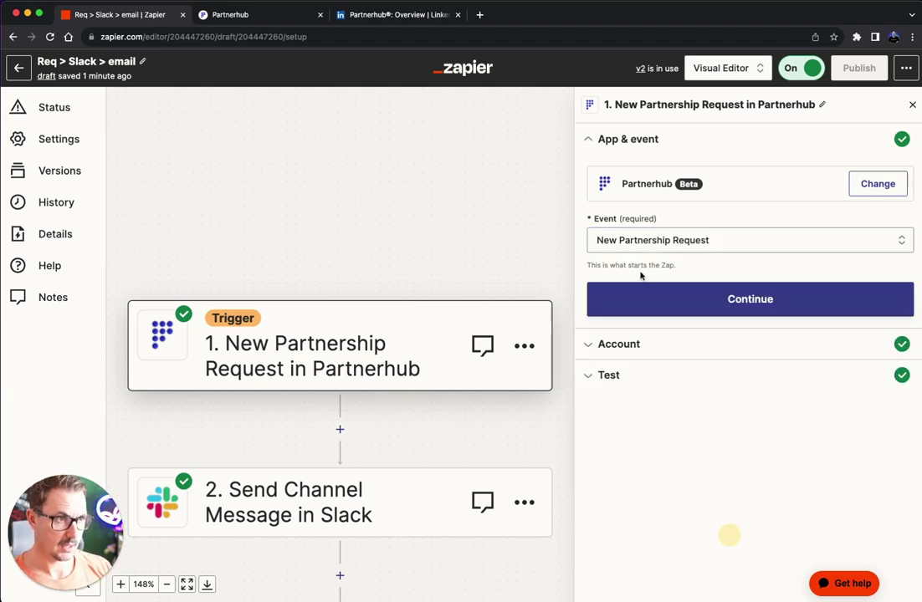
click(630, 345)
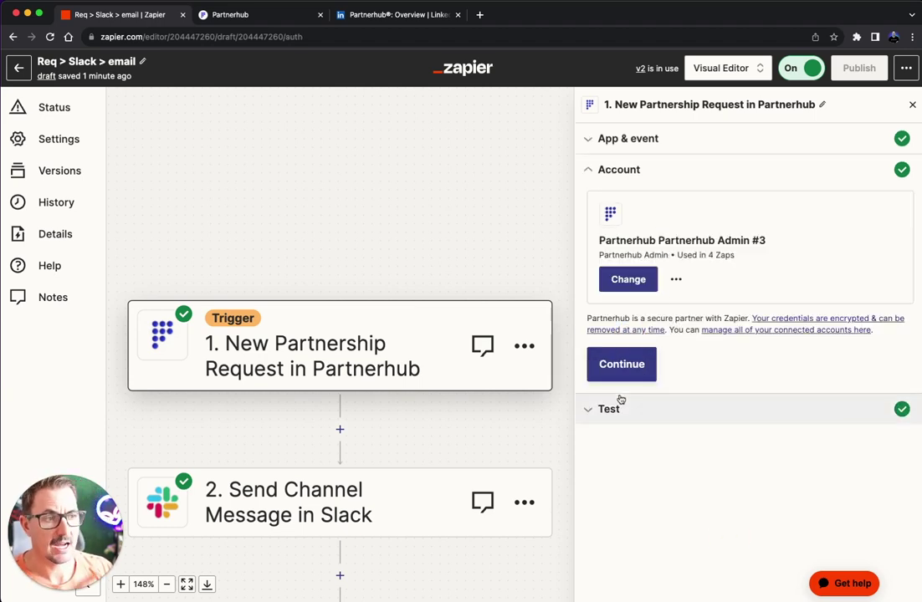
click(235, 15)
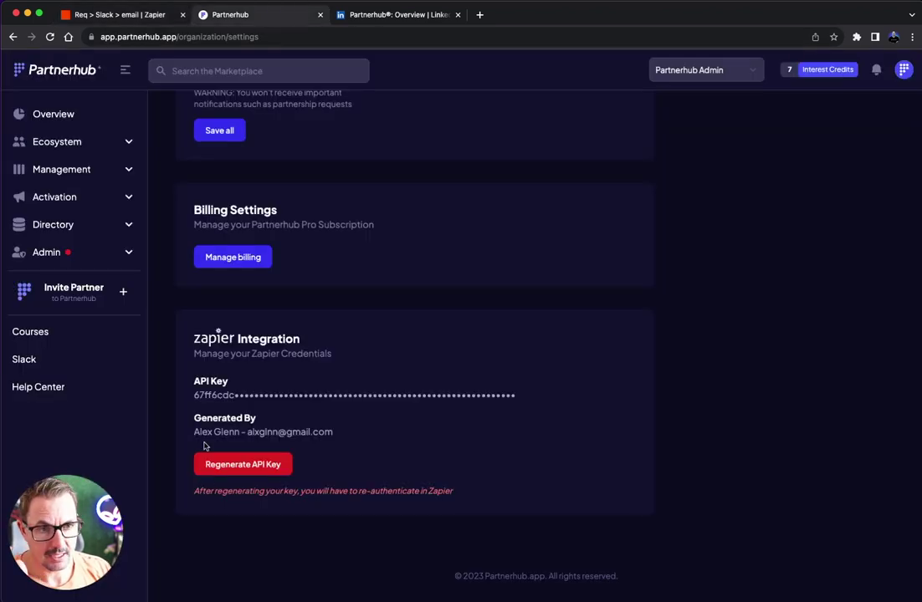
click(123, 20)
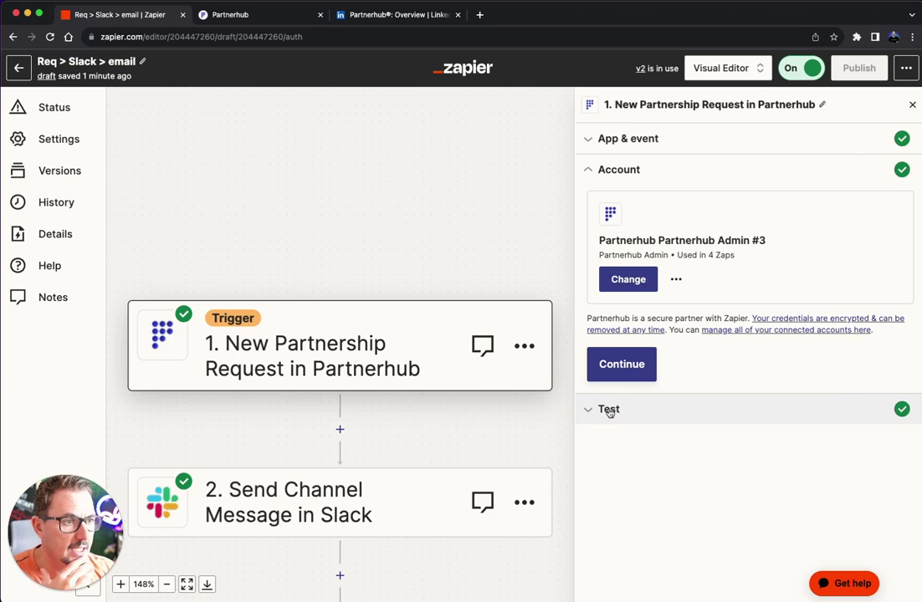
Open the Send Channel Message in Slack step and review its account, channel and message text.
click(360, 507)
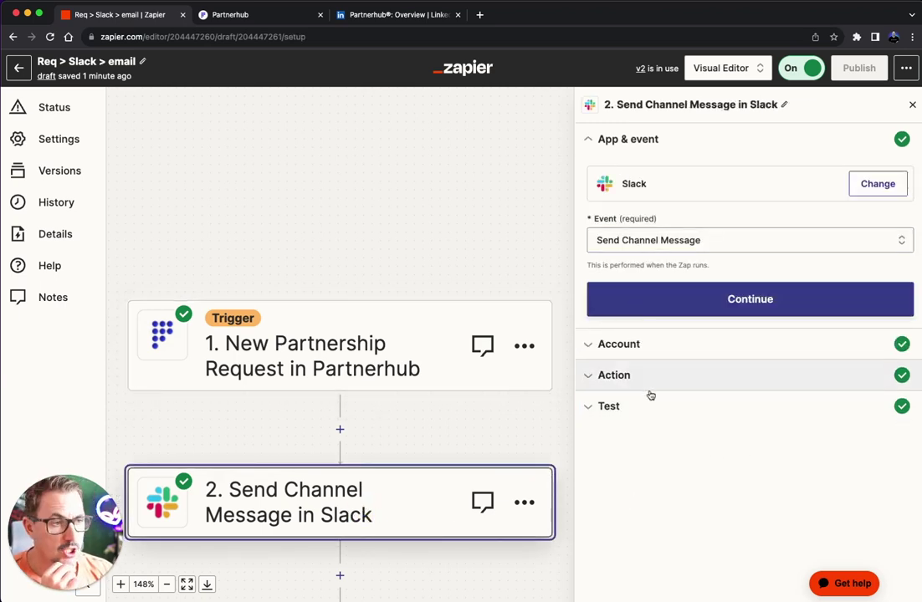
click(615, 349)
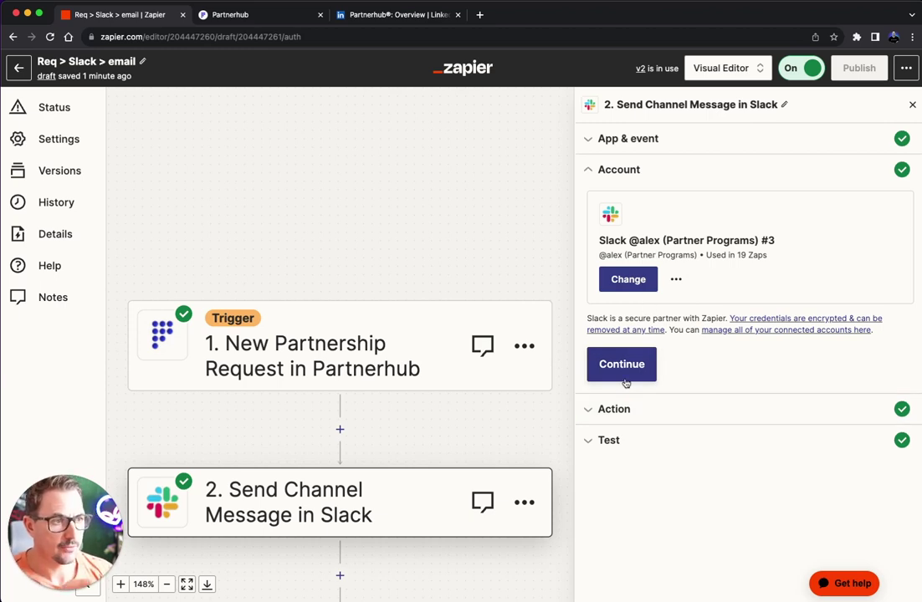
click(610, 412)
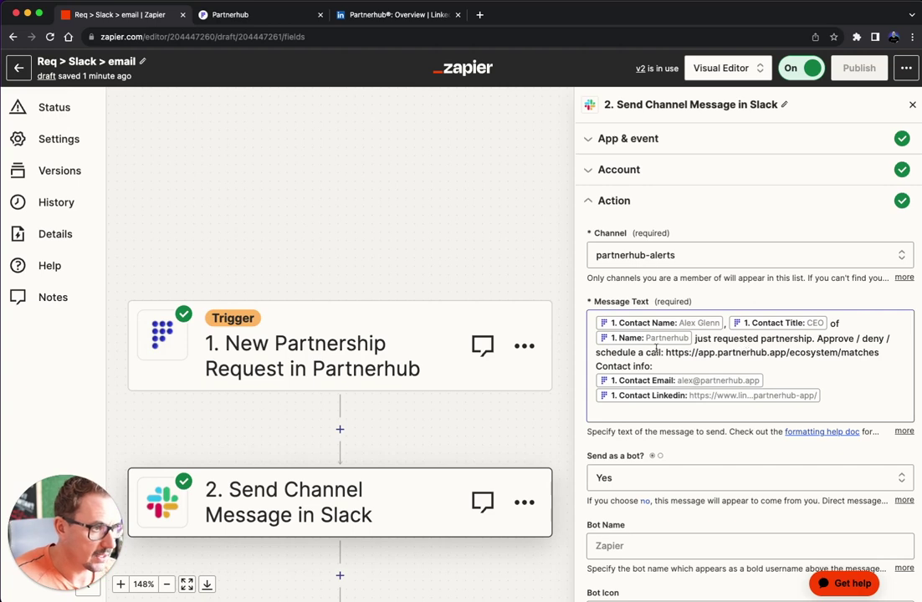
scroll(659, 351, down, 2)
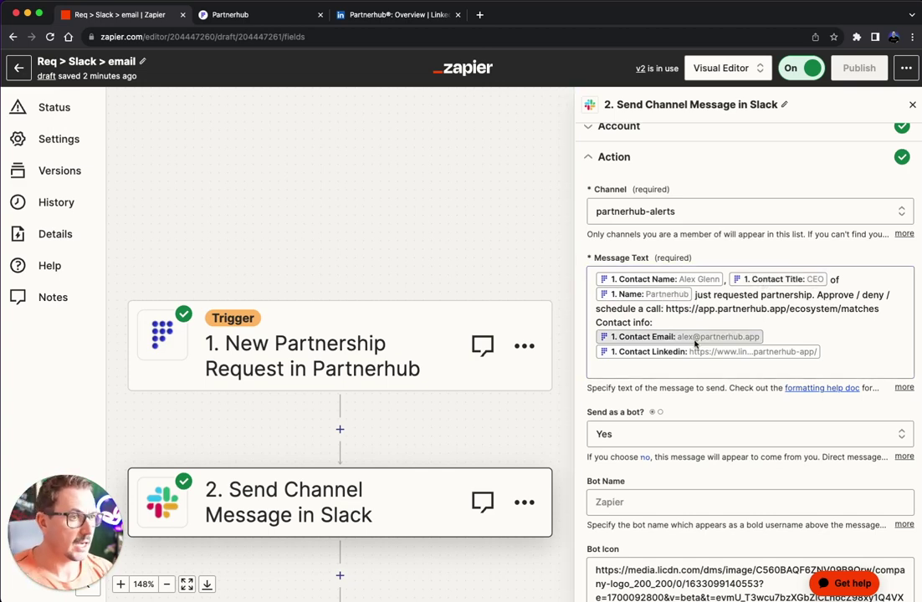
Highlight the ecosystem/matches link in the Slack message, view Partnerhub's New matches page it refers to, and return to Zapier.
drag(665, 309, 876, 311)
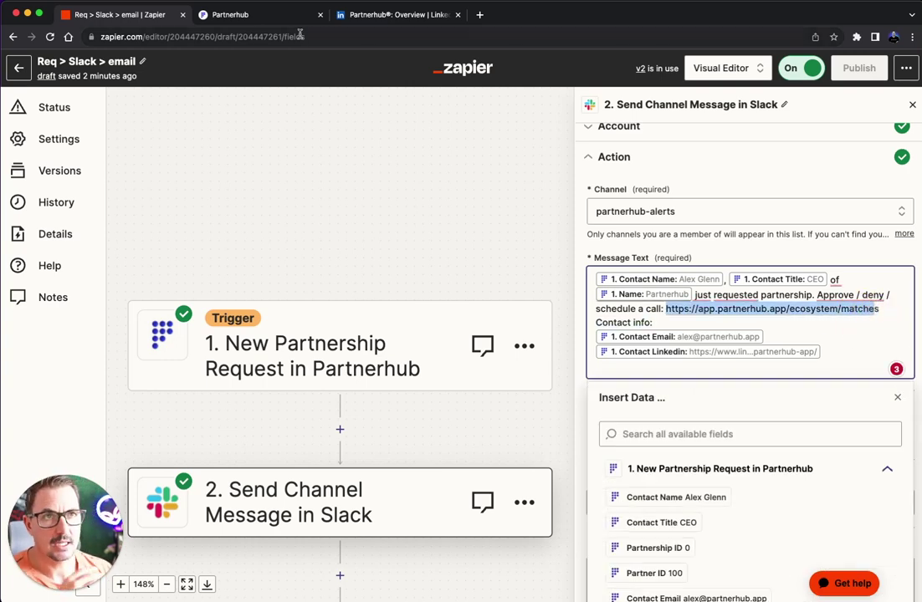
click(286, 15)
click(62, 198)
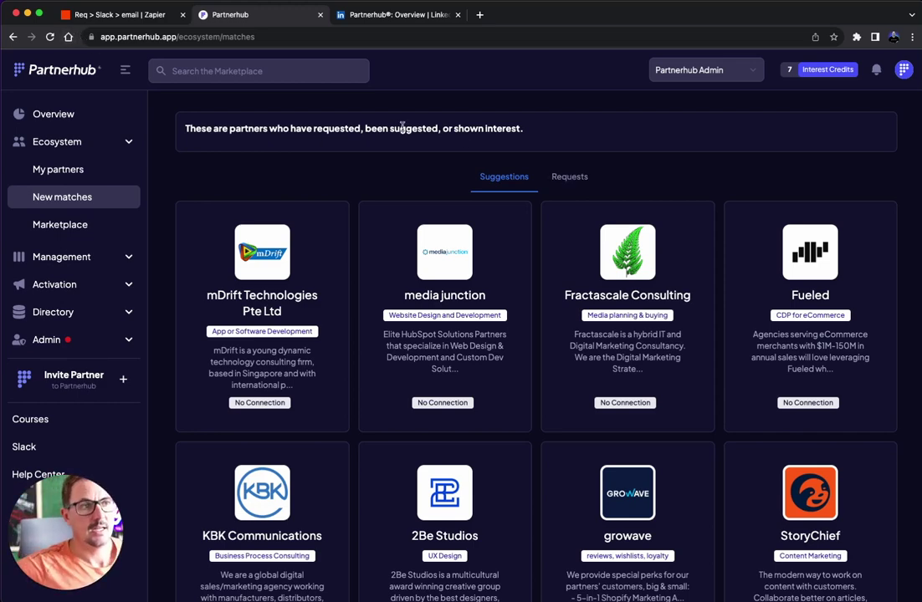
click(101, 17)
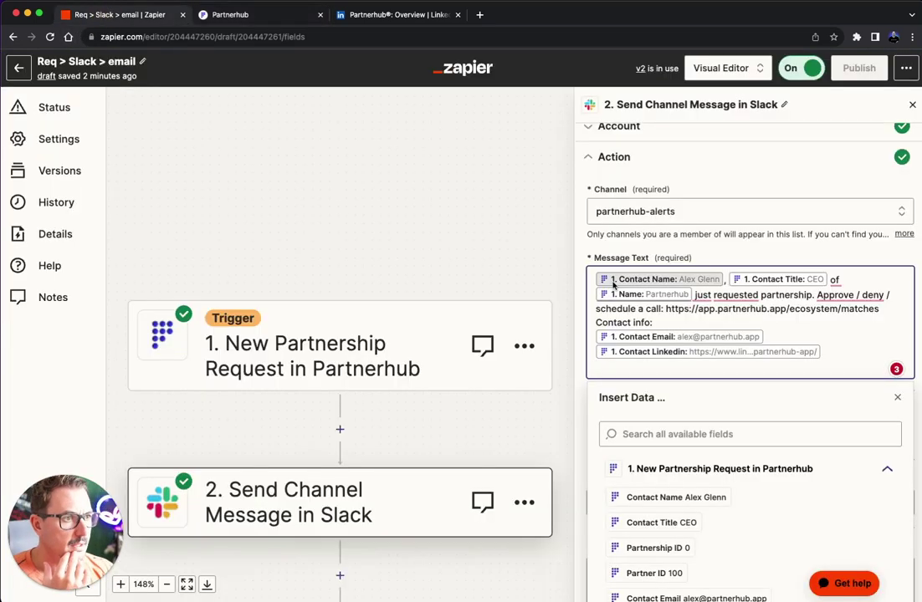
Review the Slack message's contact info, the Bot Name field and the image URL in the Bot Icon field.
drag(596, 322, 670, 325)
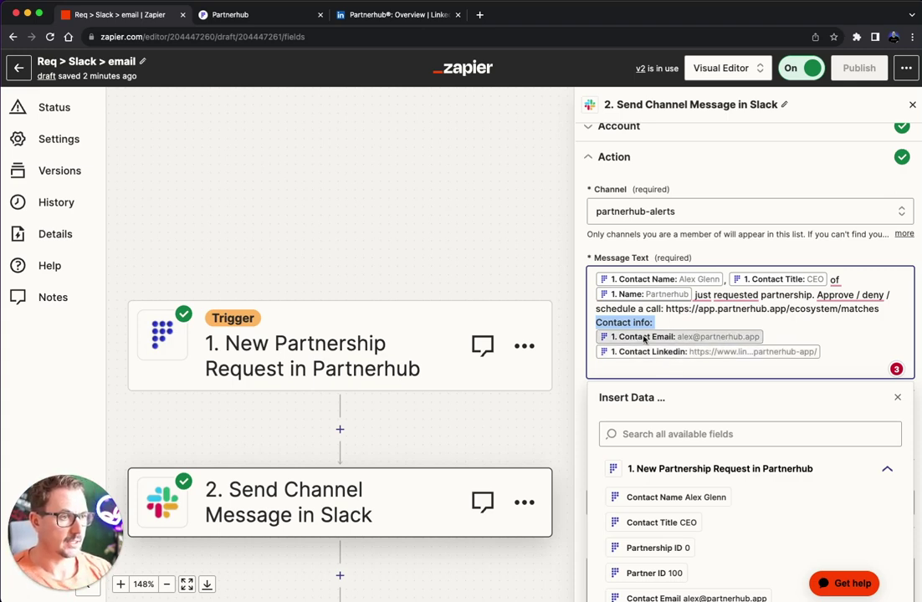
click(584, 381)
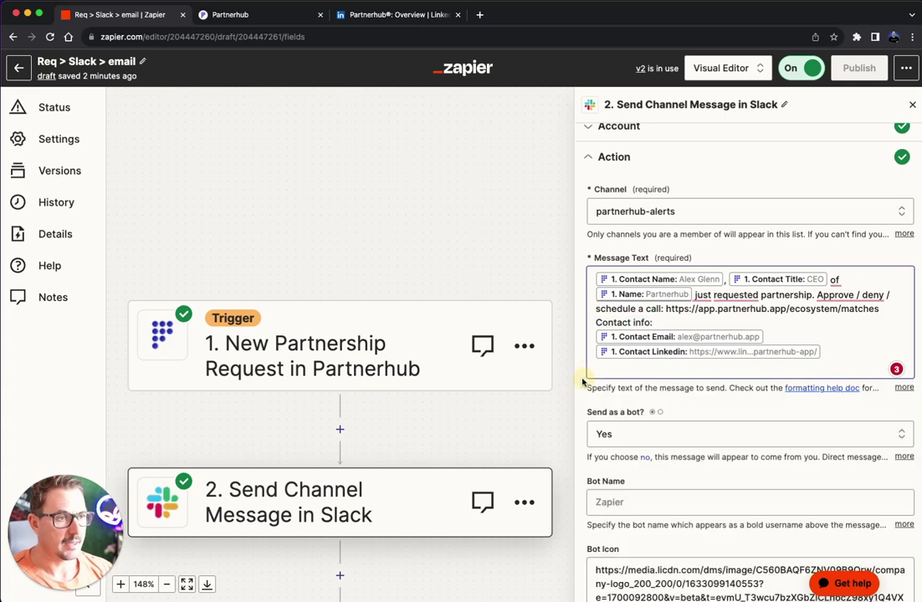
scroll(599, 367, down, 5)
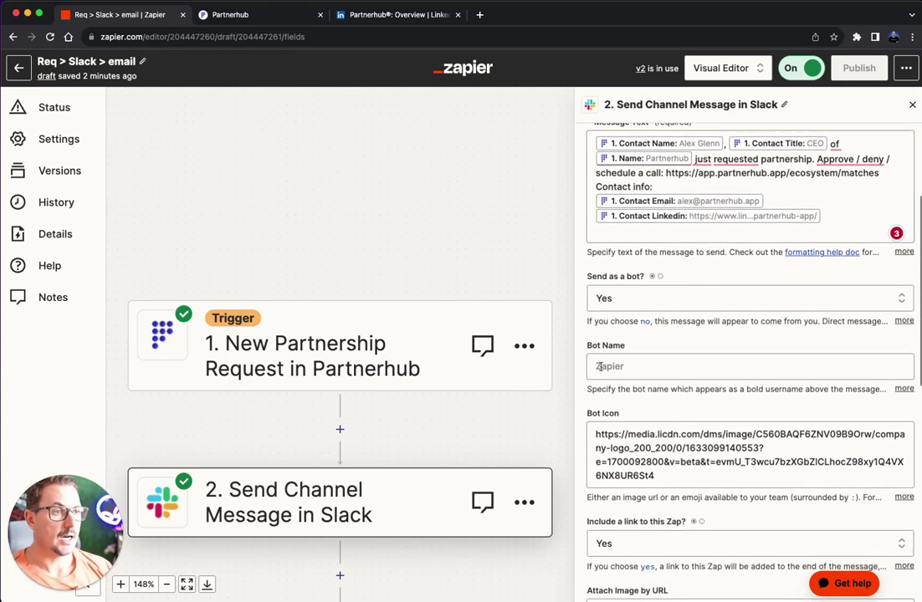
click(630, 279)
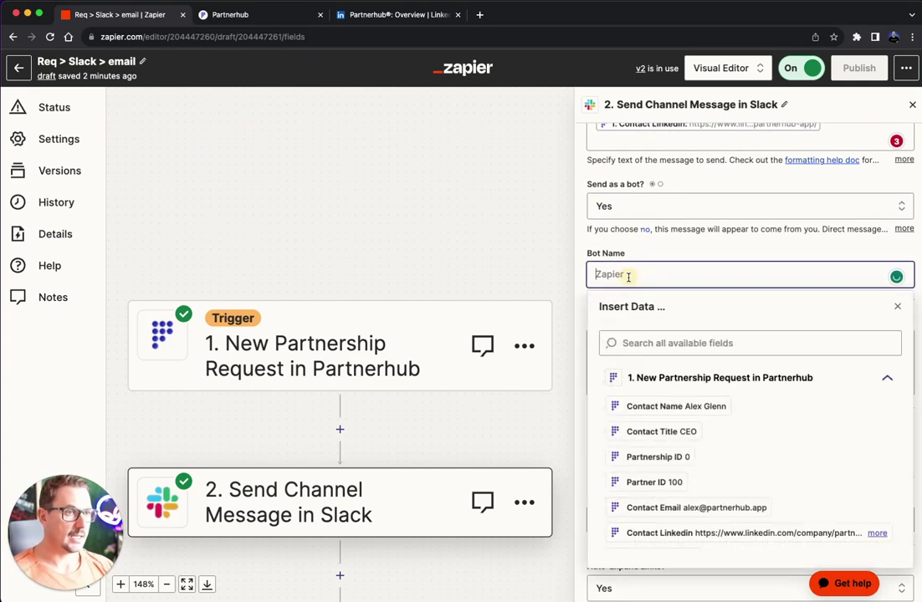
click(604, 328)
scroll(603, 328, down, 2)
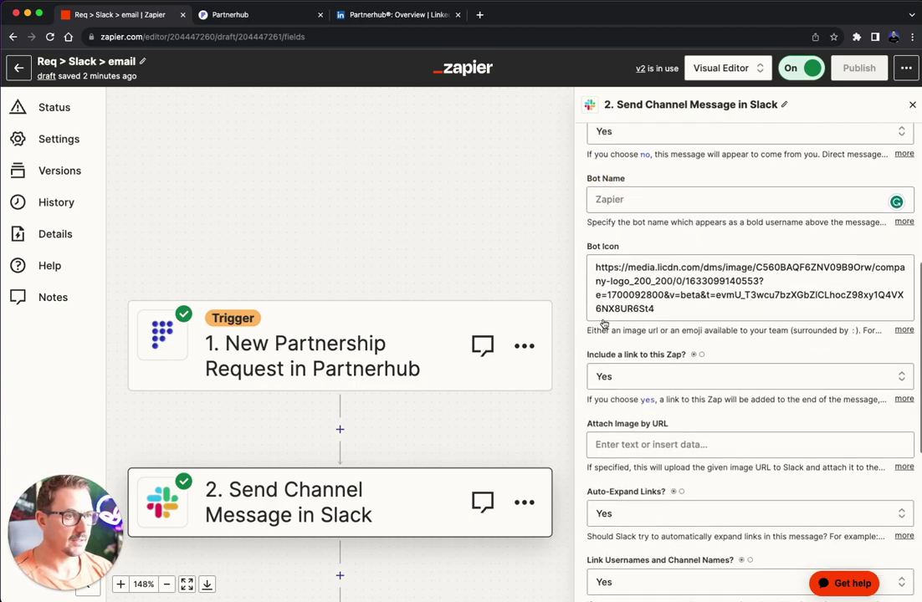
click(690, 316)
triple_click(690, 316)
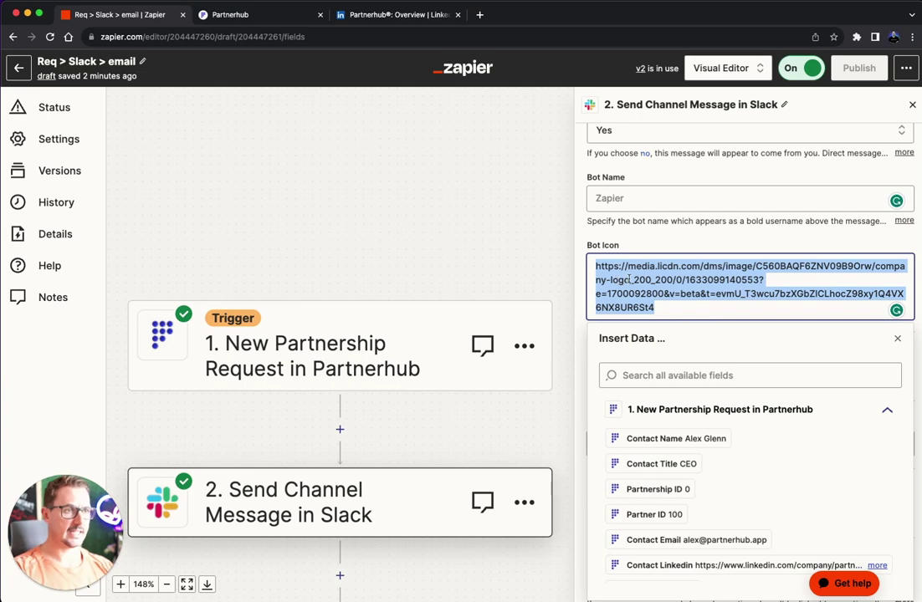
Switch to Partnerhub's LinkedIn page, show the logo's Copy Image Address option, and return to the Slack step in Zapier.
click(406, 15)
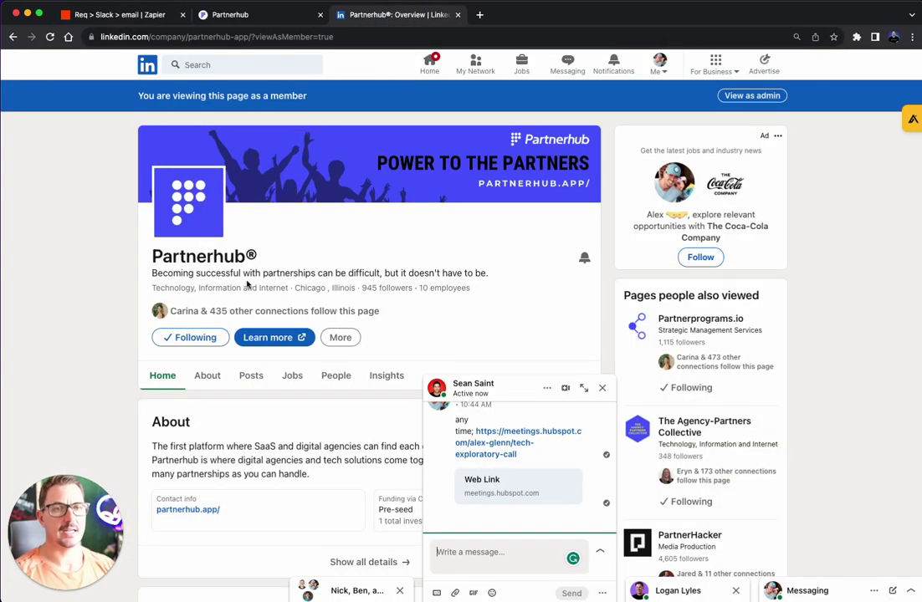
right_click(198, 193)
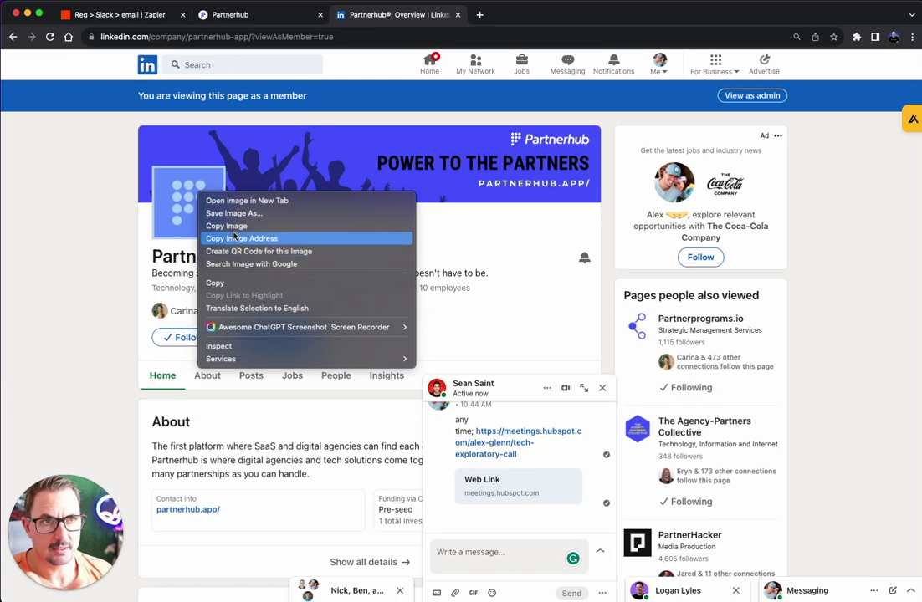
click(152, 15)
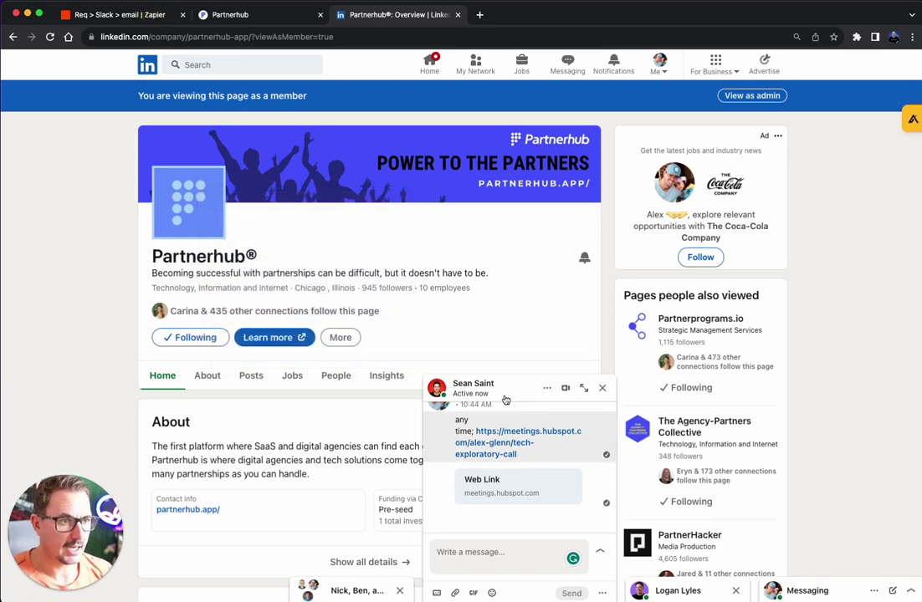
click(101, 16)
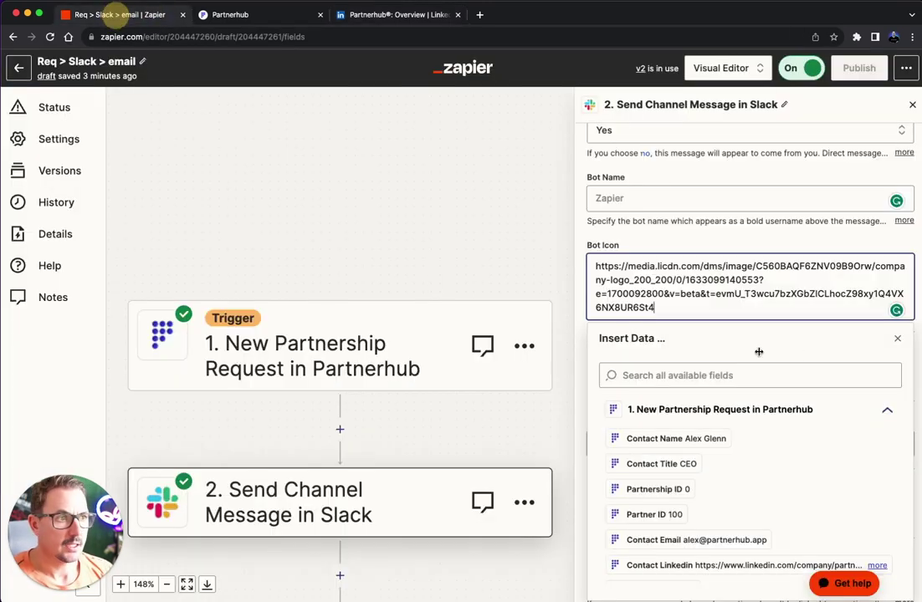
click(580, 319)
drag(590, 247, 640, 245)
click(626, 349)
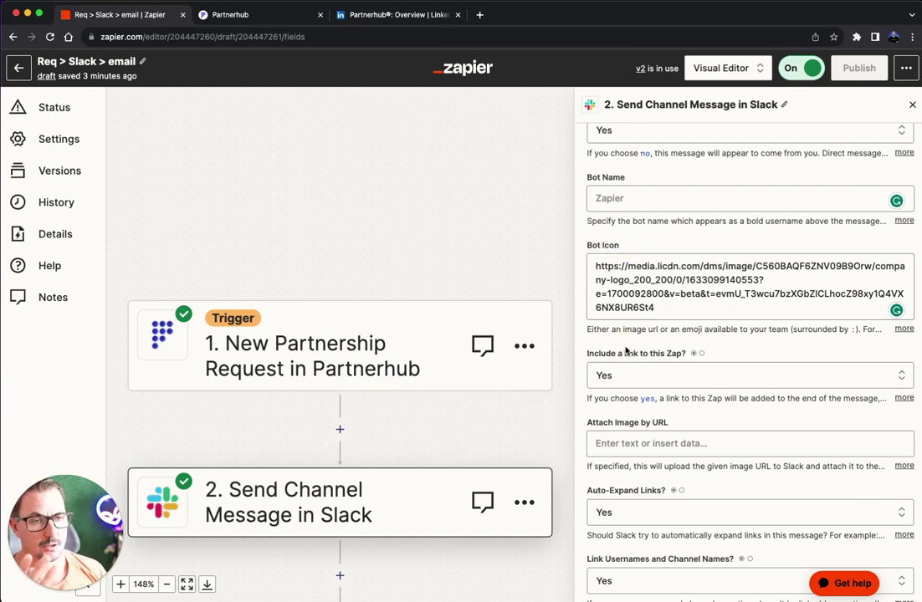
click(669, 268)
click(658, 238)
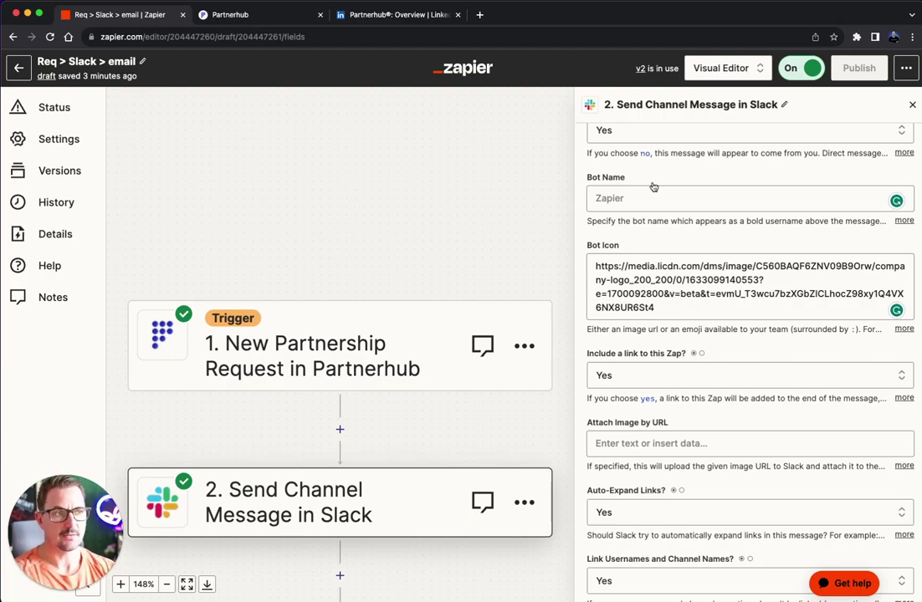
Switch to Slack, move its window fully into view, and inspect the Zapier message and its bot icon in partnerhub-alerts.
key(ctrl+Up)
click(779, 76)
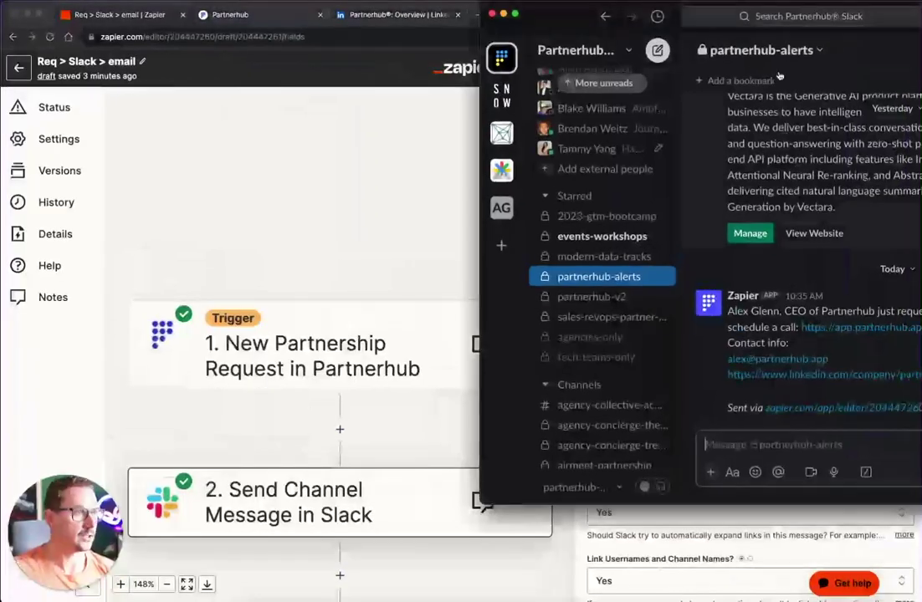
drag(528, 13, 314, 13)
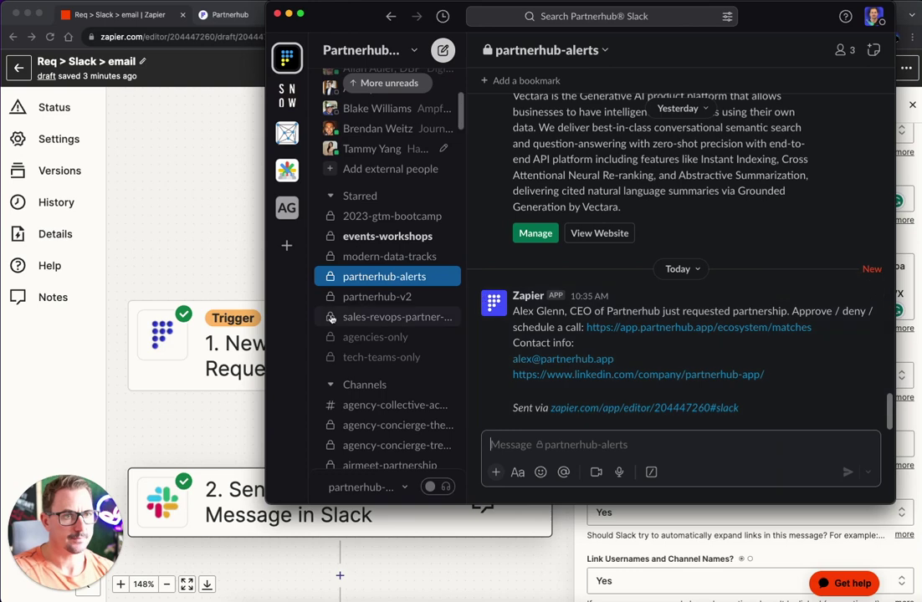
drag(514, 312, 484, 323)
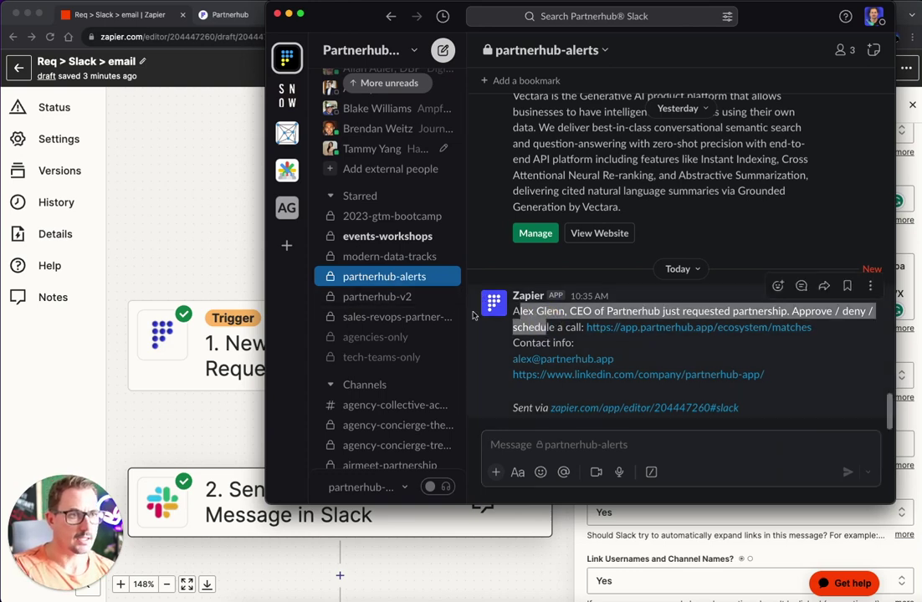
click(493, 304)
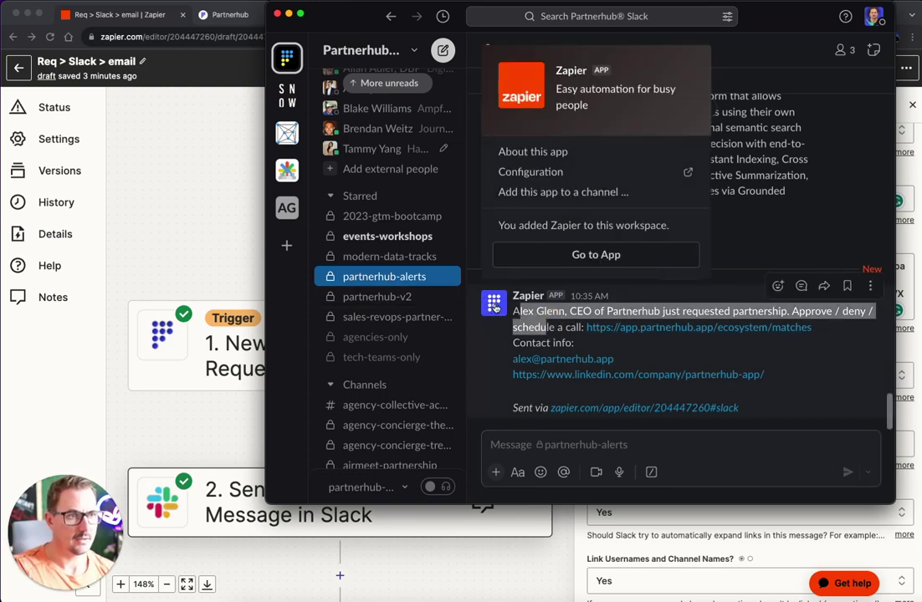
Inspect the app card behind the Zapier sender name on the partnerhub-alerts message, and close it.
key(Escape)
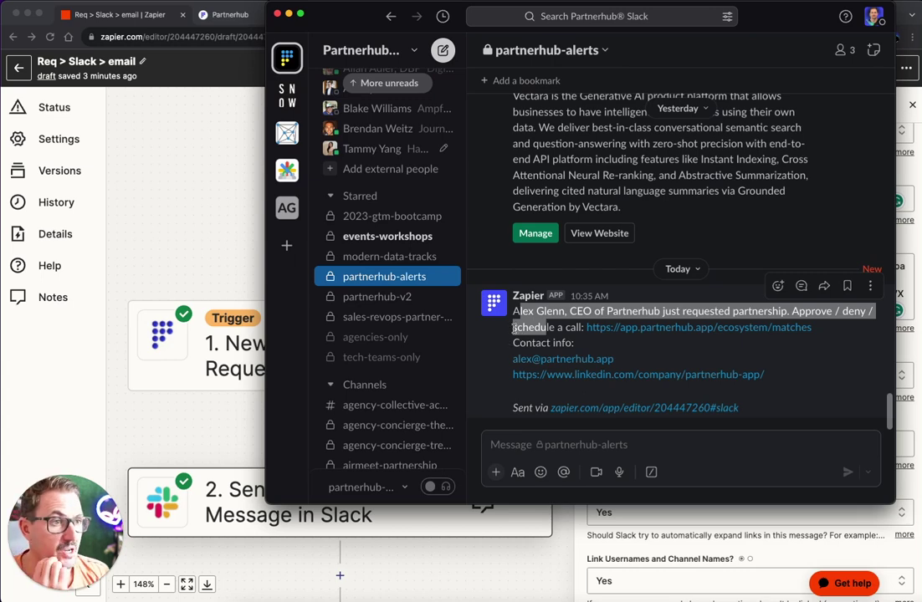
click(529, 297)
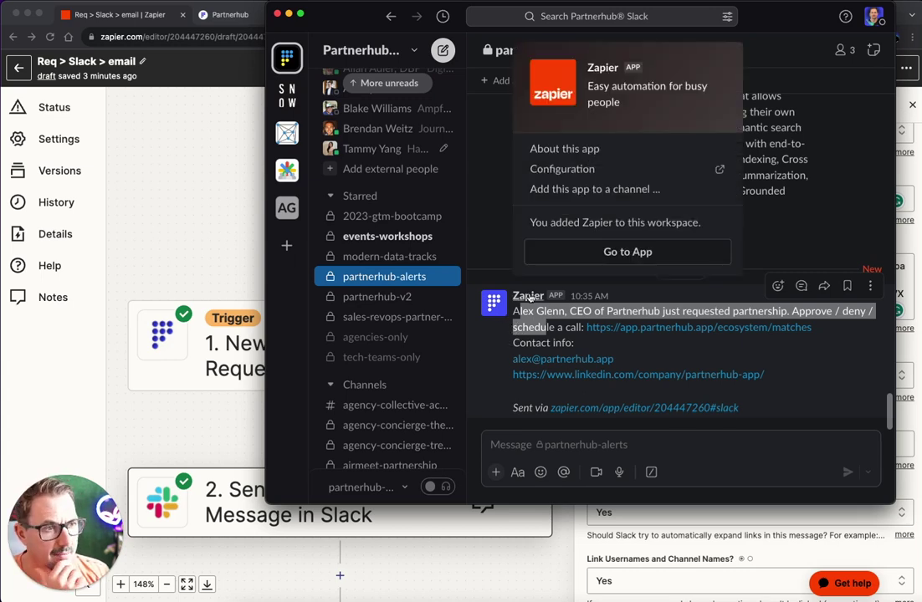
click(573, 327)
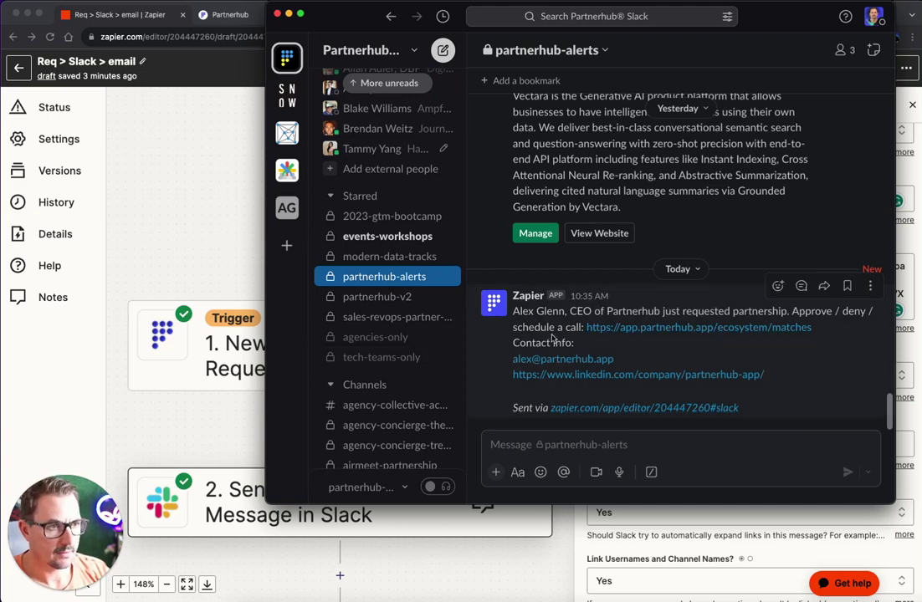
Switch back to Zapier and open the Action settings of the Send Email in Gmail step.
click(194, 227)
scroll(704, 378, down, 2)
scroll(704, 378, down, 5)
scroll(676, 375, down, 1)
click(392, 511)
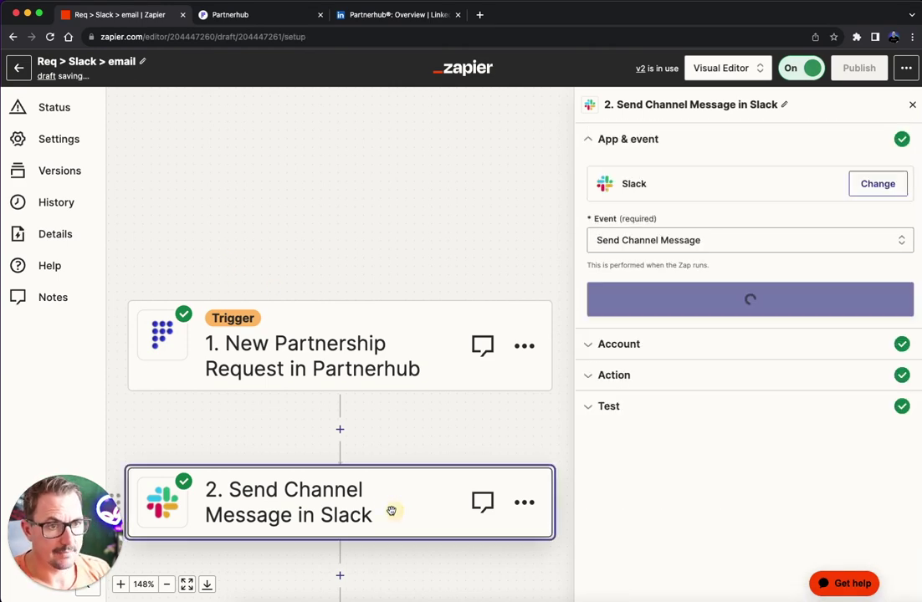
scroll(391, 511, down, 3)
click(376, 447)
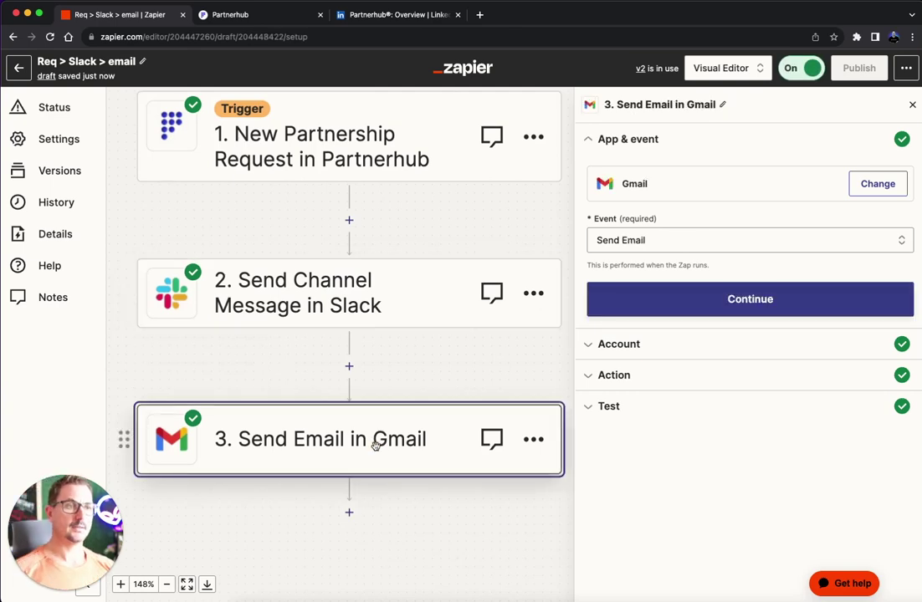
click(705, 350)
click(641, 414)
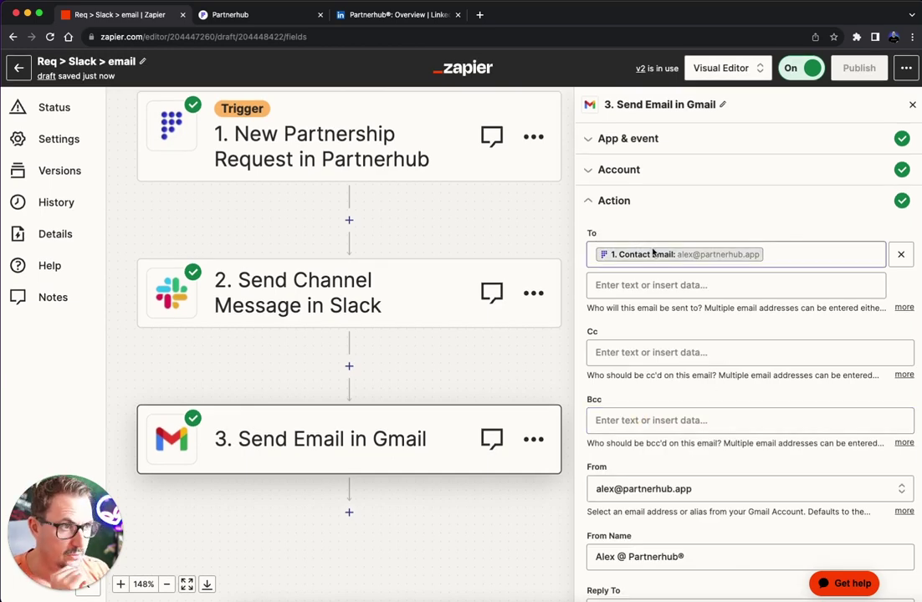
Review the email's recipient, sender and From Name fields, and highlight the subject text.
scroll(659, 299, down, 3)
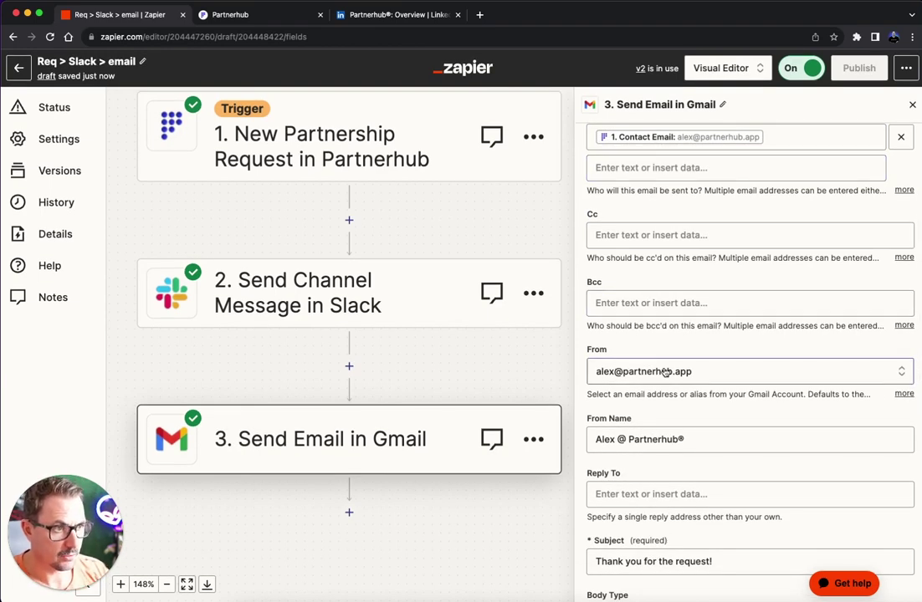
scroll(657, 373, down, 3)
click(607, 328)
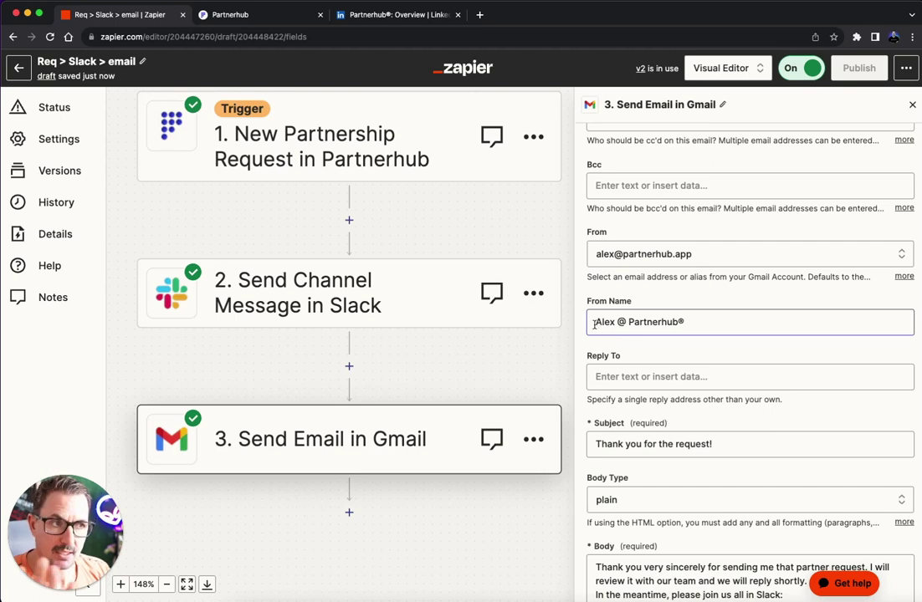
scroll(665, 344, down, 3)
drag(597, 223, 834, 222)
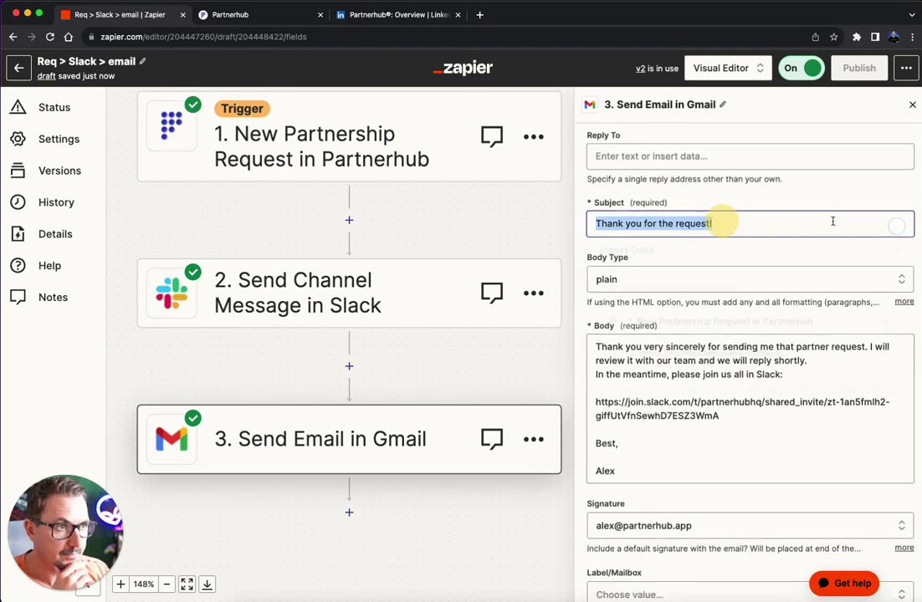
click(710, 195)
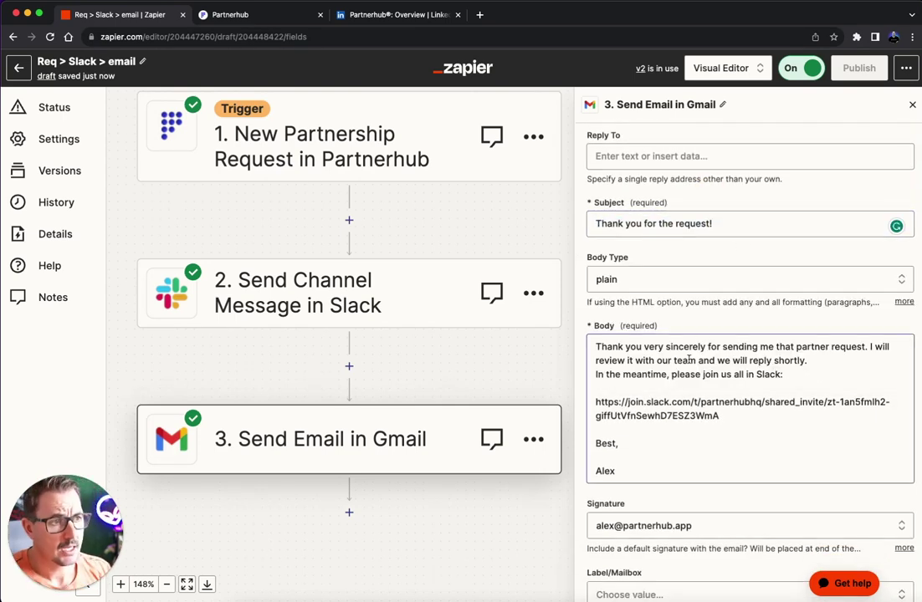
Add a blank line in the email body between "we will reply shortly." and "In the meantime, please join us all in Slack:".
click(724, 346)
scroll(699, 430, down, 2)
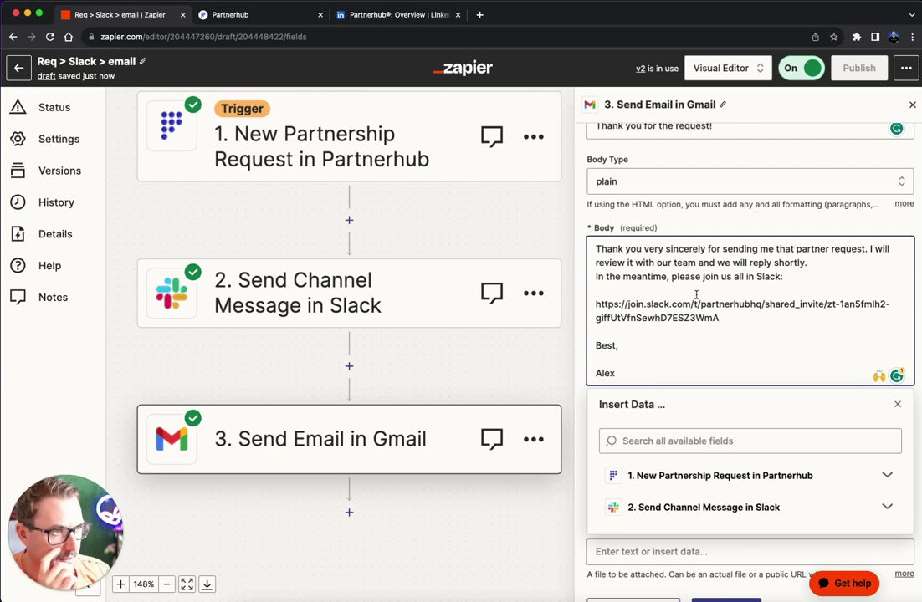
click(831, 261)
key(Return)
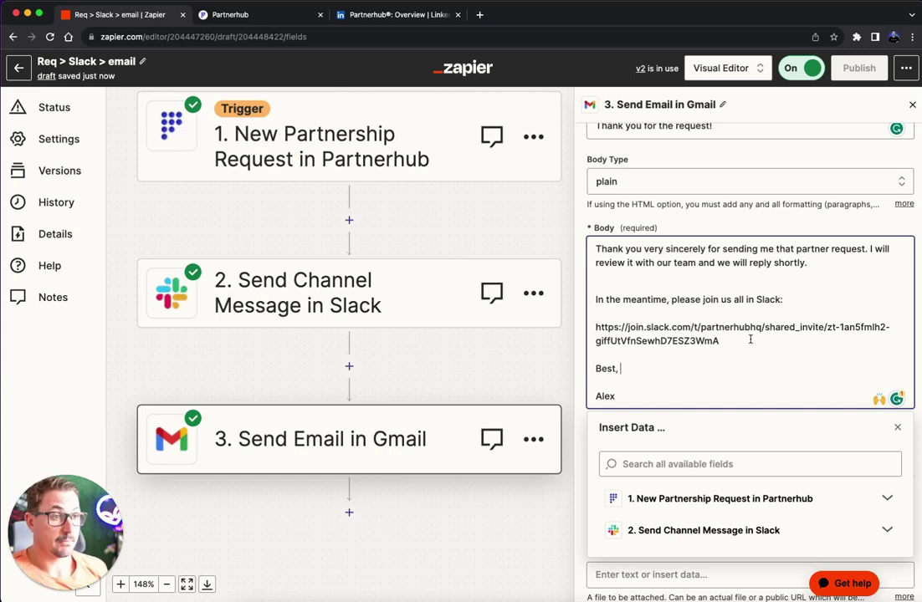
click(627, 353)
click(588, 385)
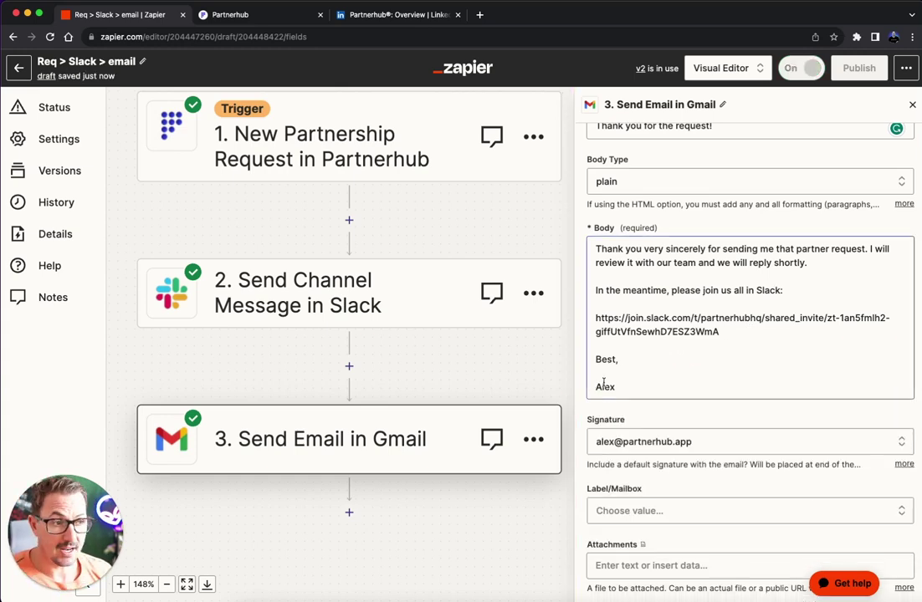
Review the Gmail action's signature, label and attachment fields, and look over the rest of the email settings again.
scroll(590, 380, down, 2)
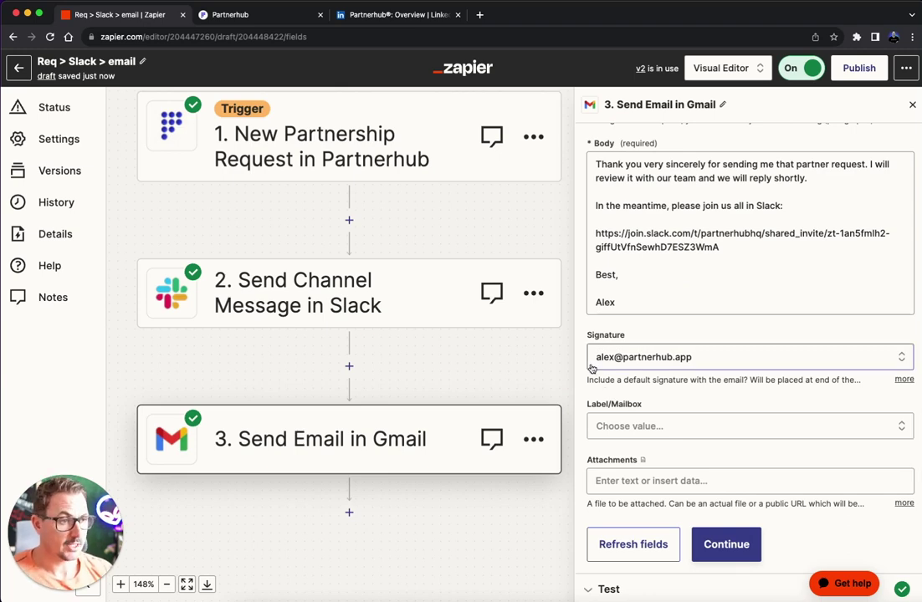
scroll(615, 391, up, 8)
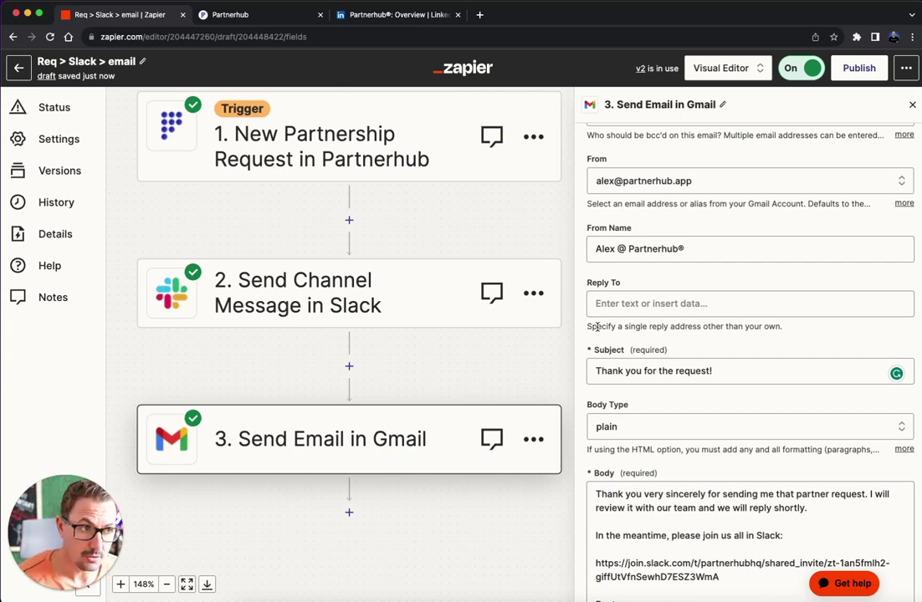
scroll(650, 481, down, 4)
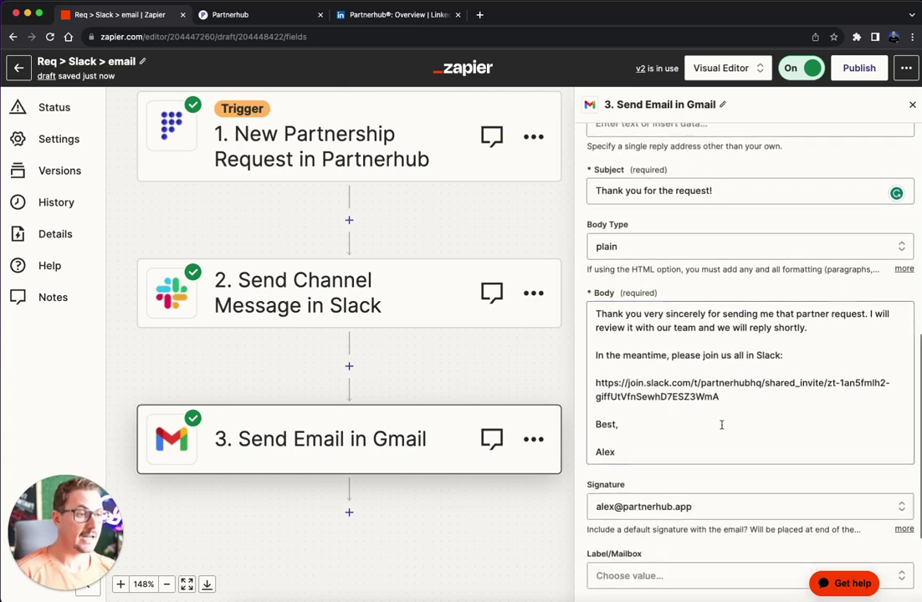
scroll(645, 372, up, 10)
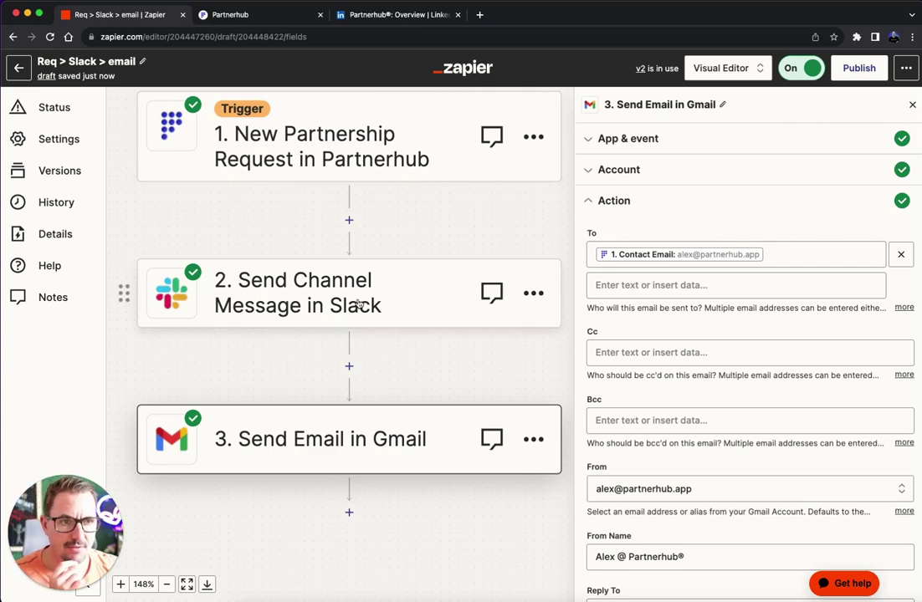
Leave the Zap editor and return to the Partnerhub® user actions folder in the Zaps list.
scroll(310, 377, up, 1)
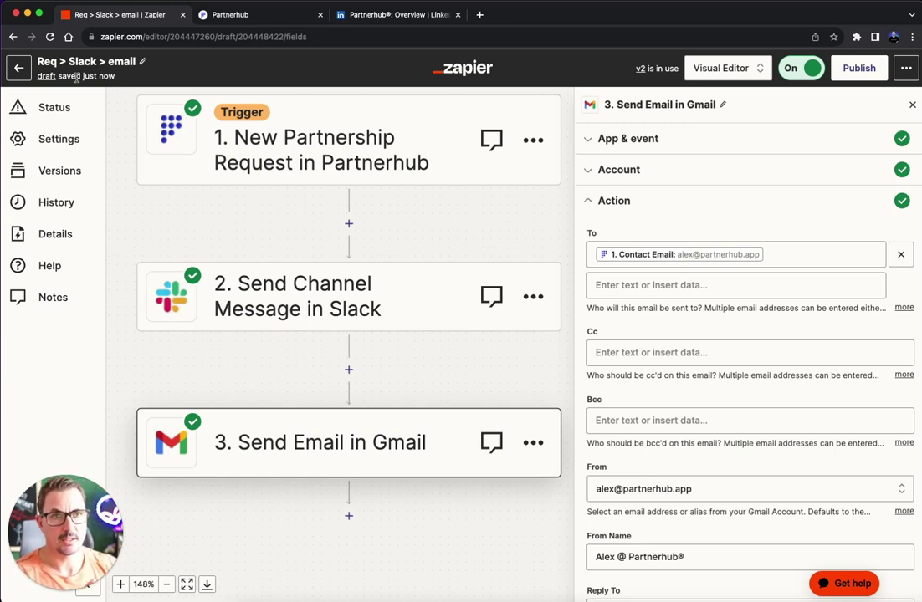
click(23, 67)
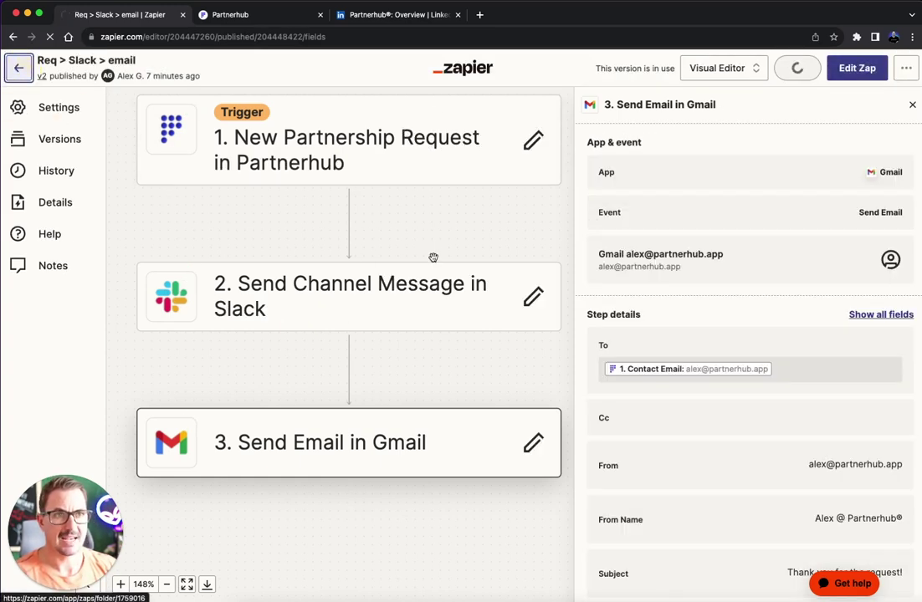
click(19, 68)
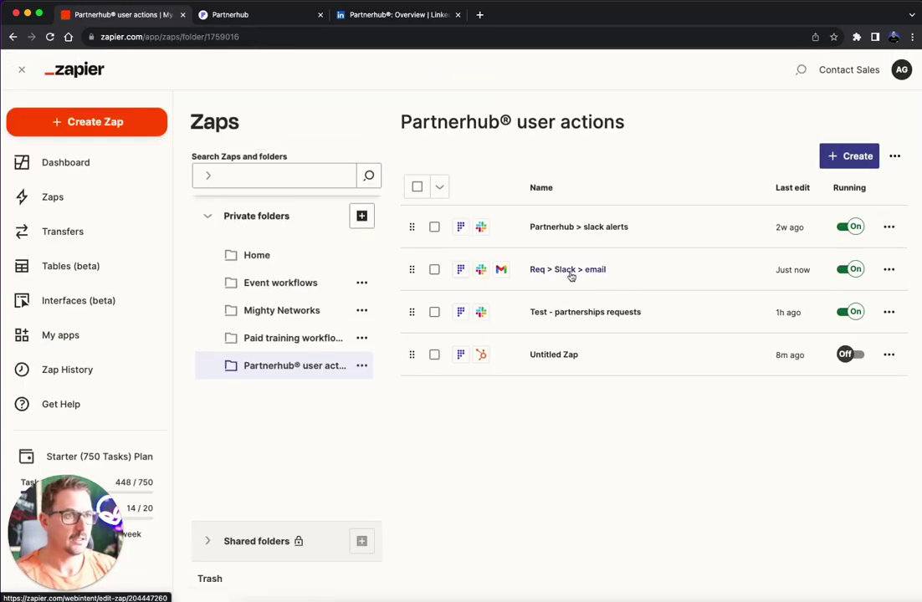